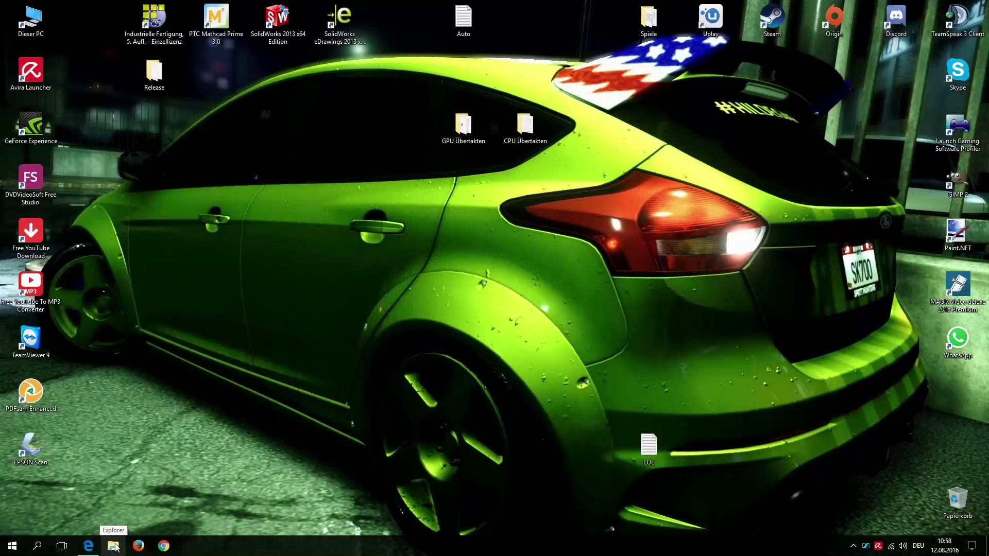
Open the system folder at Data (D:) > Riot Games > League of Legends > RADS in File Explorer.
left_click(114, 547)
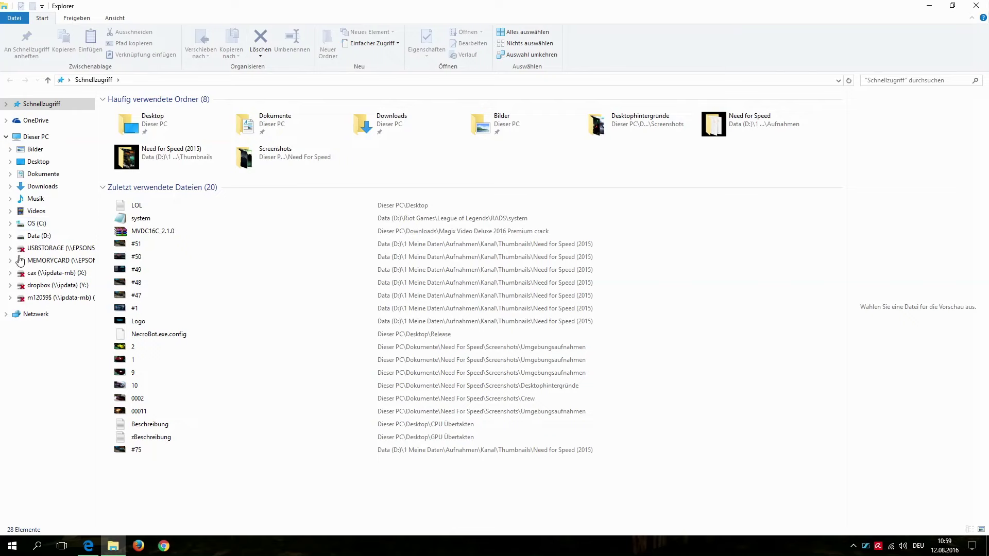
left_click(51, 240)
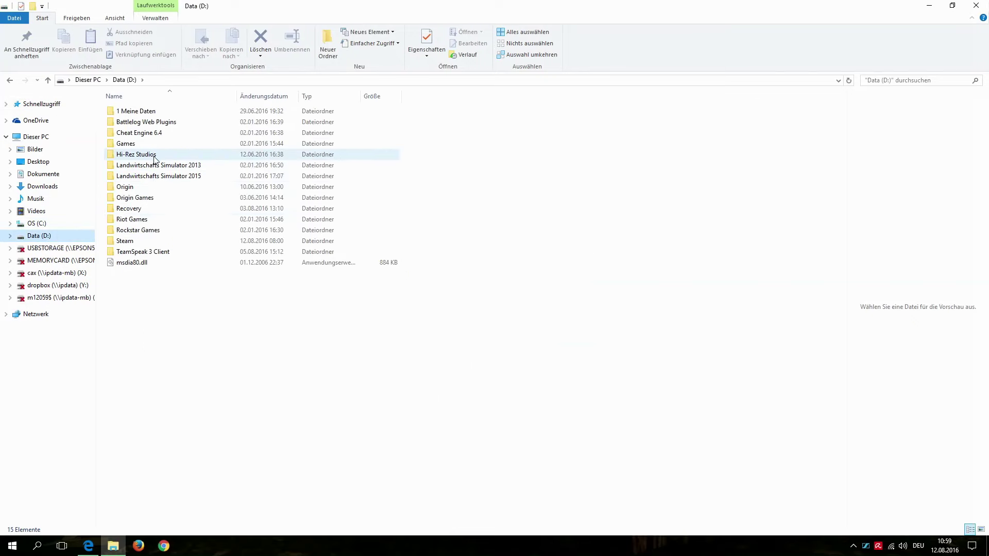
double_click(157, 222)
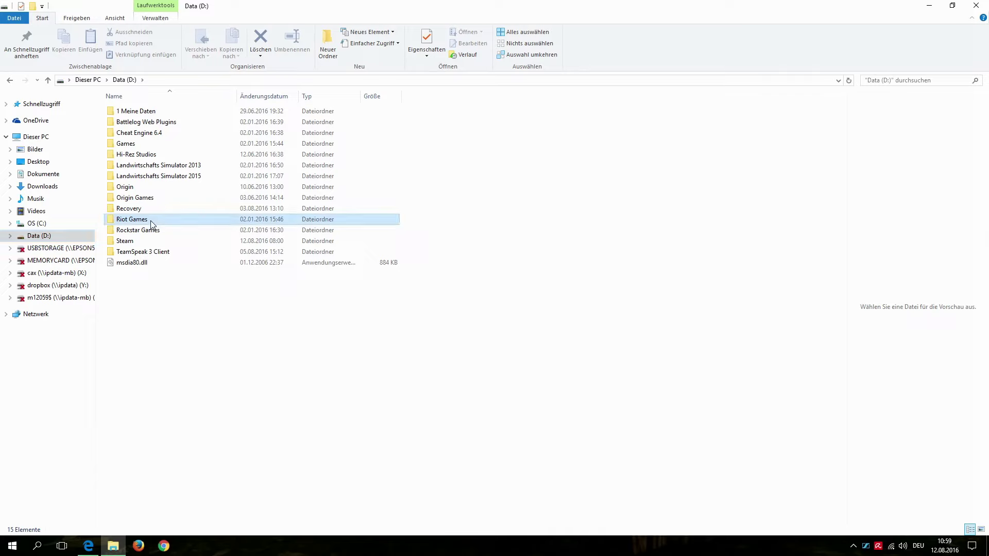
double_click(132, 115)
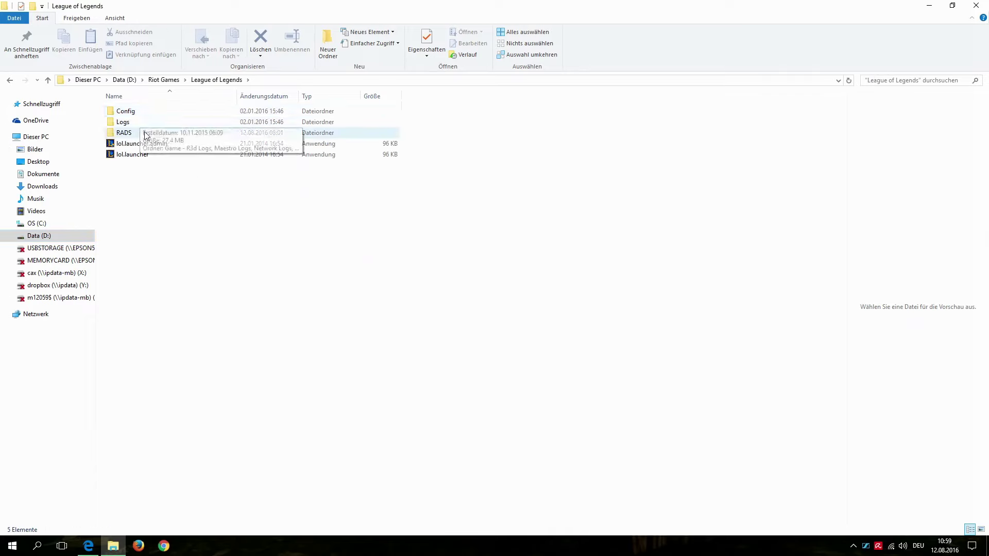
double_click(124, 133)
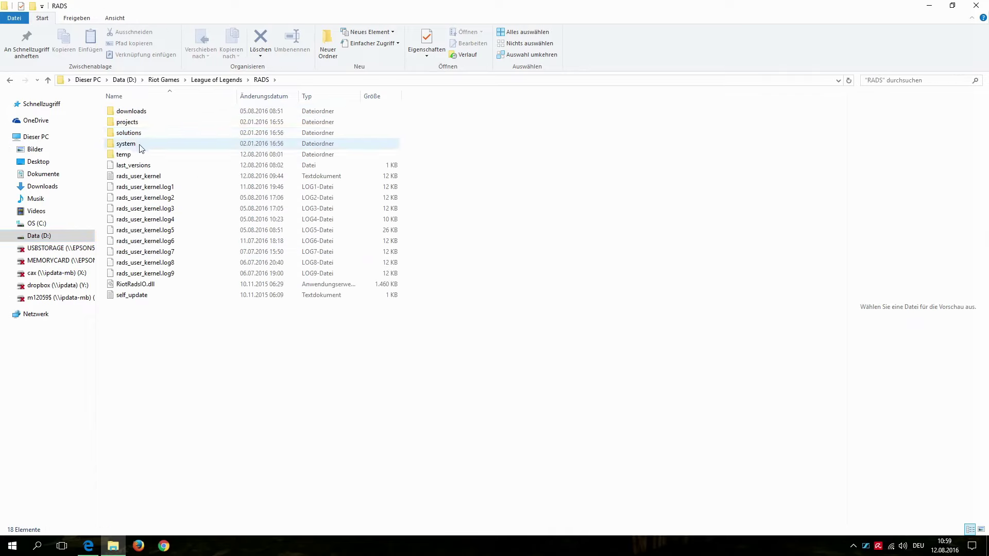
double_click(138, 148)
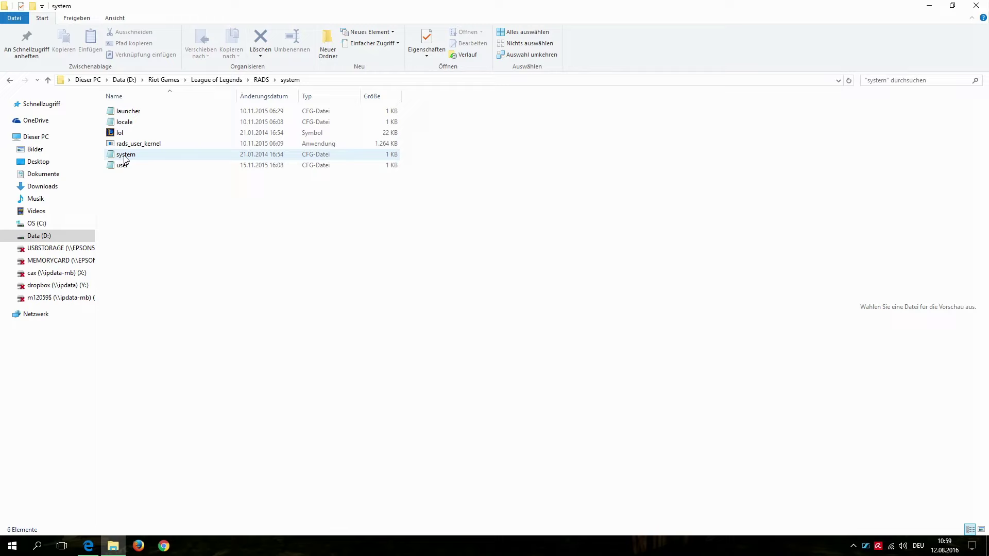
Open the system CFG file with Editor, making it the default app for .cfg files.
right_click(128, 157)
left_click(174, 186)
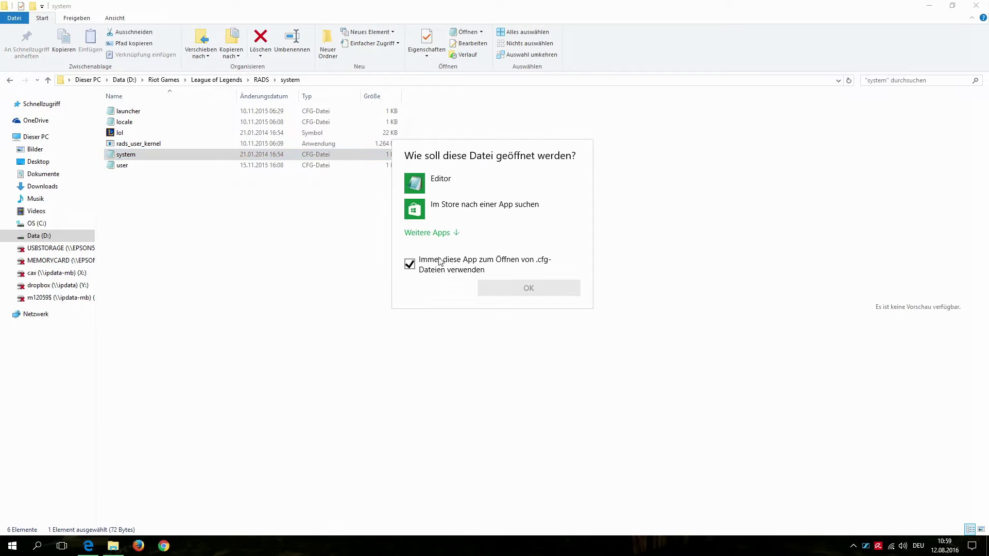
left_click(438, 233)
scroll(455, 283, "down", 3)
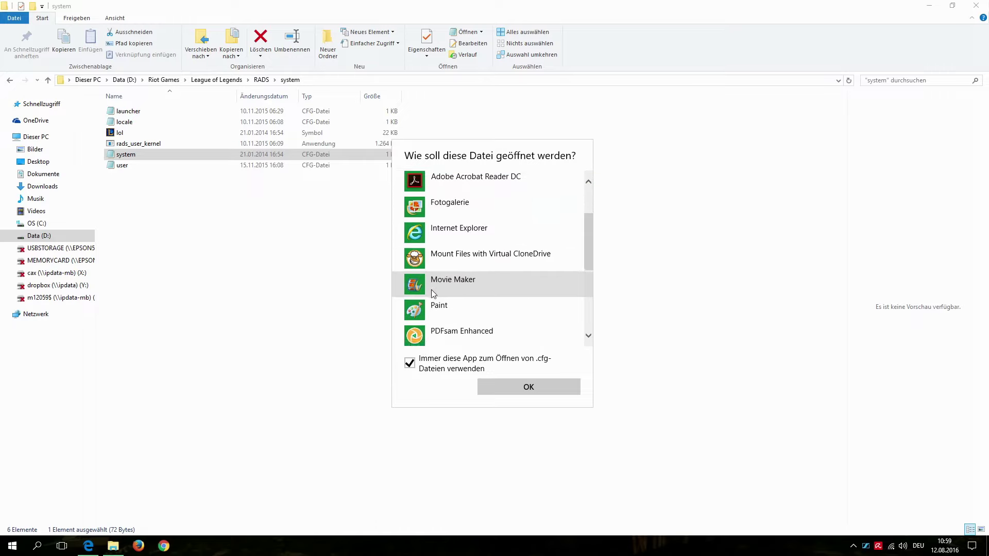
scroll(456, 284, "up", 3)
left_click(460, 182)
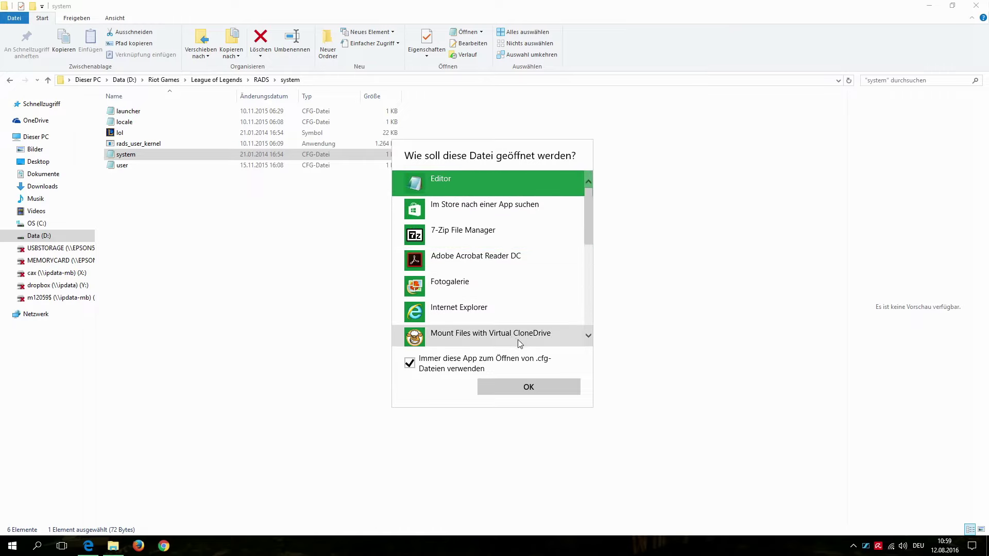
left_click(548, 384)
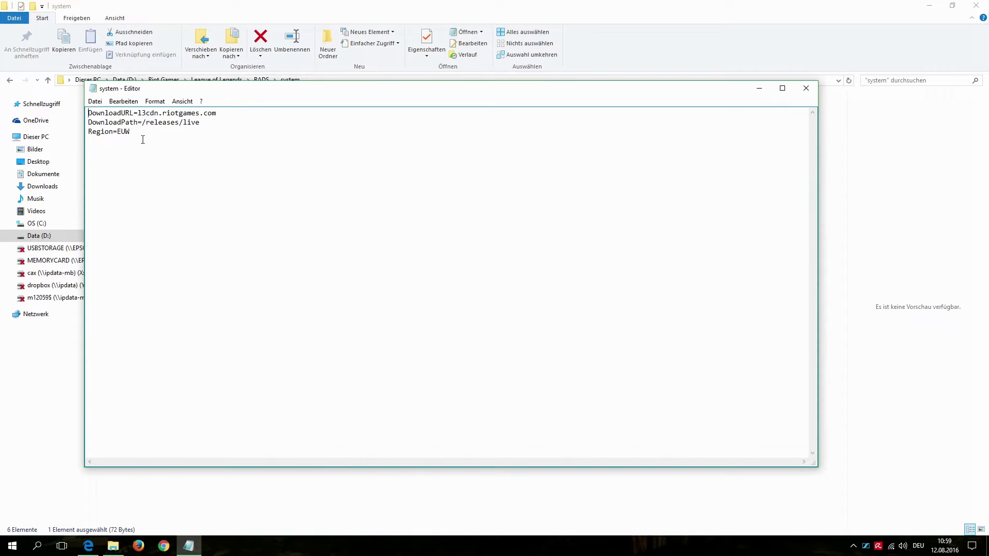
Copy the whole text of the system file and clear the document.
key("ctrl+a")
key("ctrl+c")
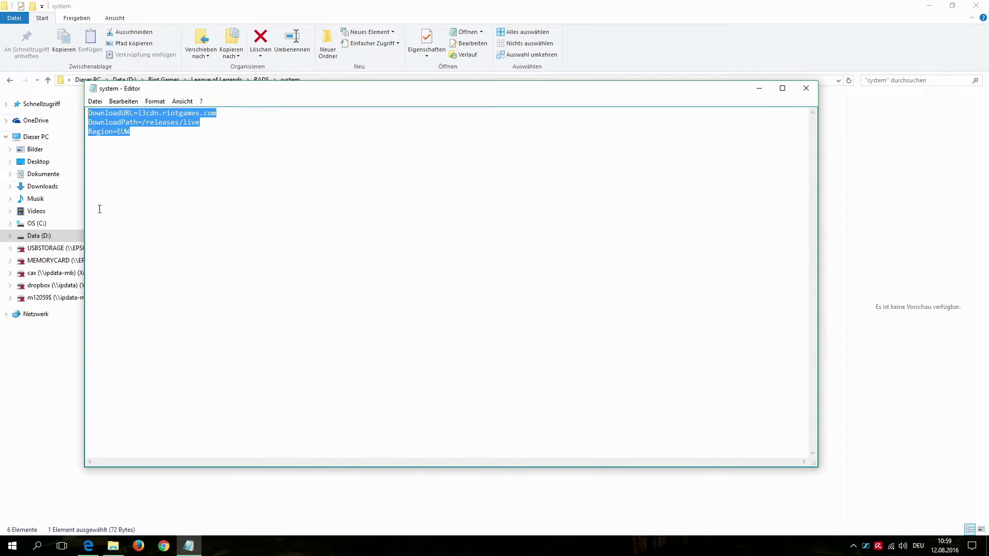
key("Delete")
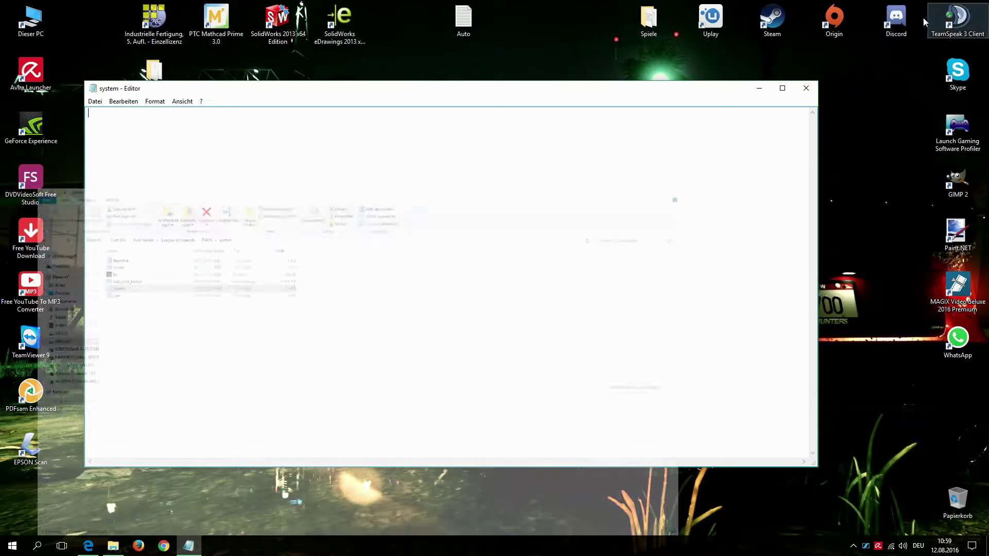
Open the LOL text file from the desktop beside the Editor window and examine its Europe NE and Europe W configuration blocks.
left_click(928, 5)
left_click_drag(723, 94, 639, 49)
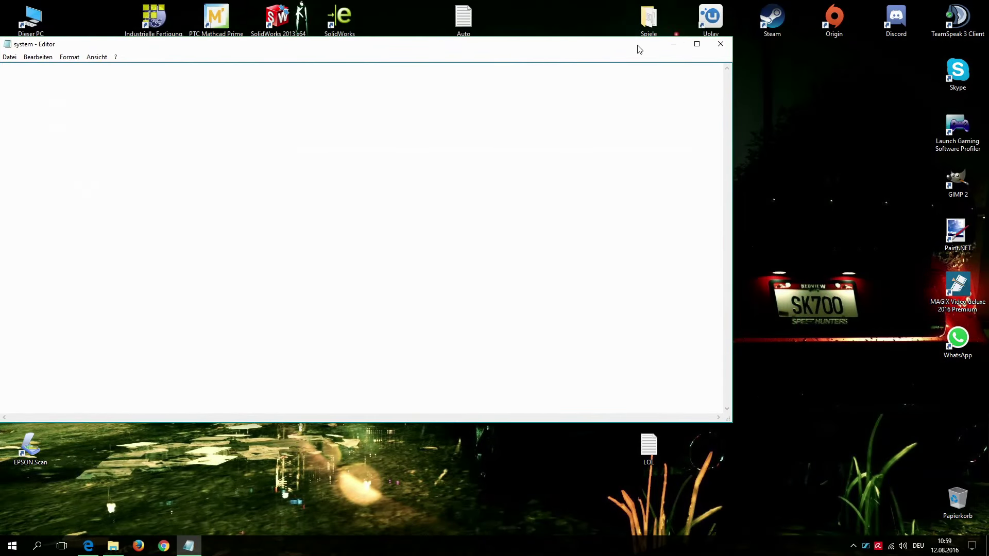
double_click(655, 442)
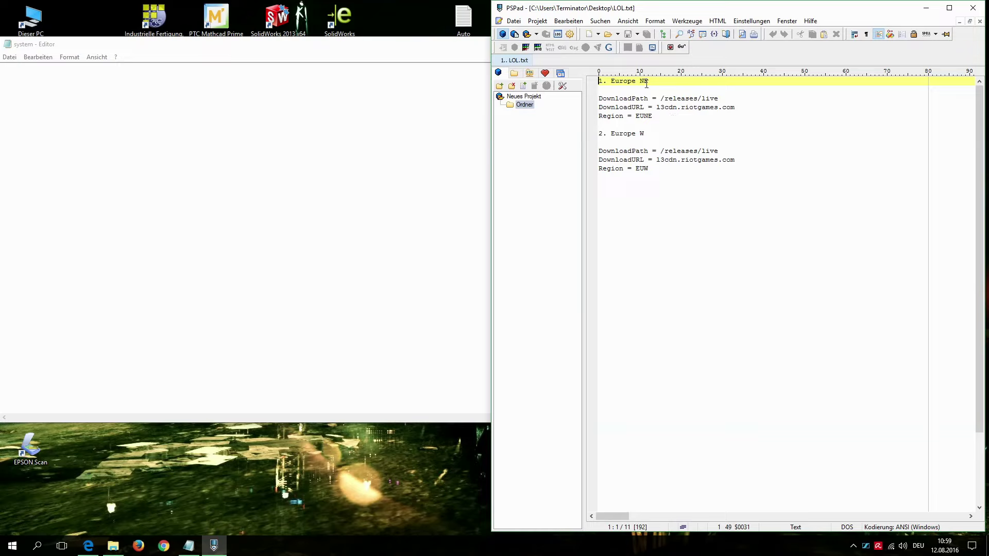
left_click_drag(655, 82, 641, 84)
mouse_move(651, 136)
left_mouse_down()
mouse_move(619, 135)
mouse_move(632, 141)
left_mouse_up()
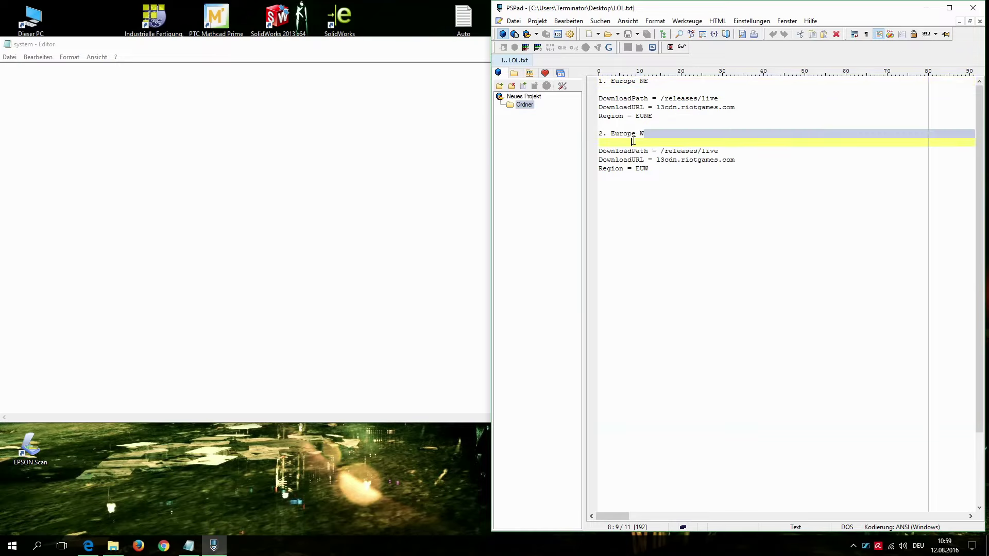
left_click(690, 175)
left_click_drag(660, 171, 597, 150)
Paste the copied DownloadURL=l3cdn.riotgames.com, DownloadPath=/releases/live and Region=EUW lines into the empty system file.
left_click(71, 149)
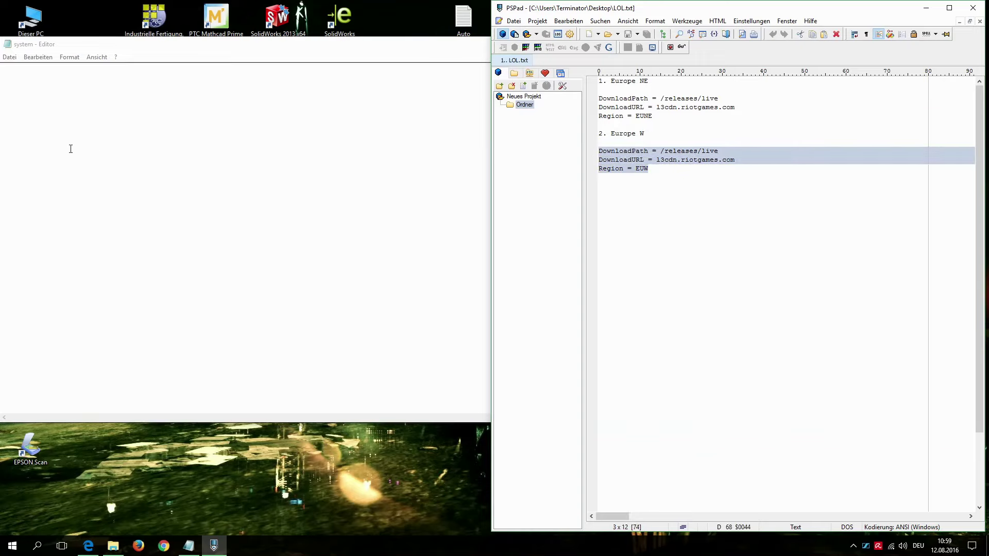
left_click(12, 69)
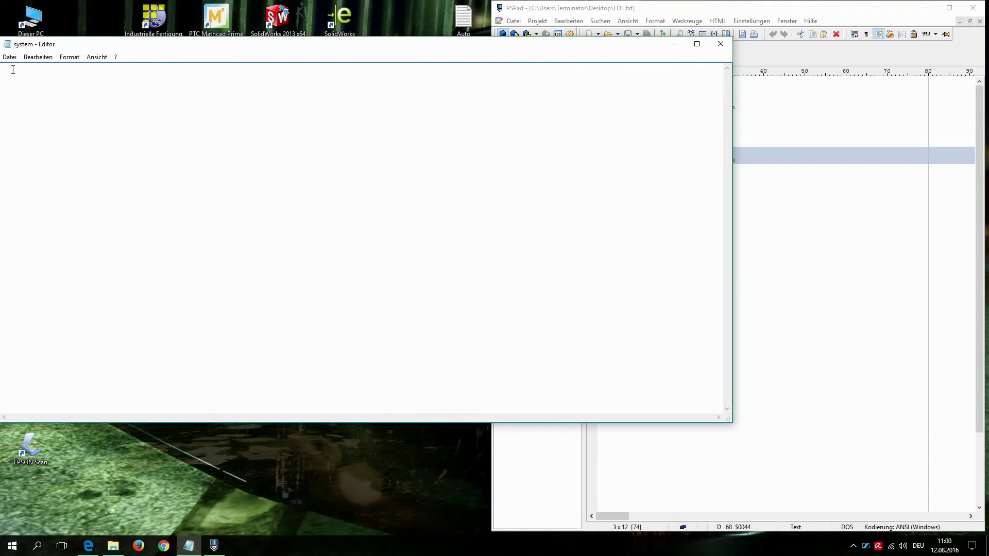
key("ctrl+v")
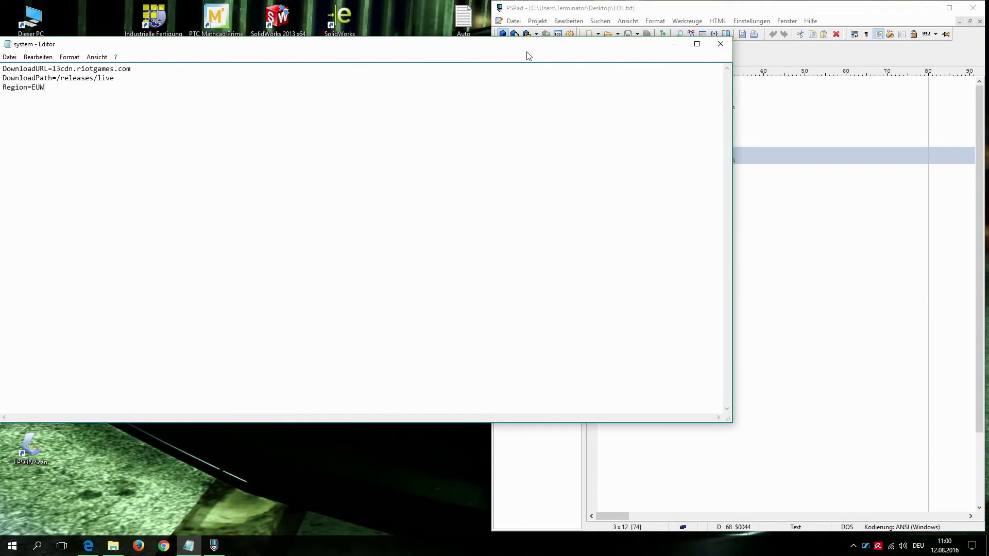
Save the system file and close both text editors.
left_click_drag(528, 48, 594, 49)
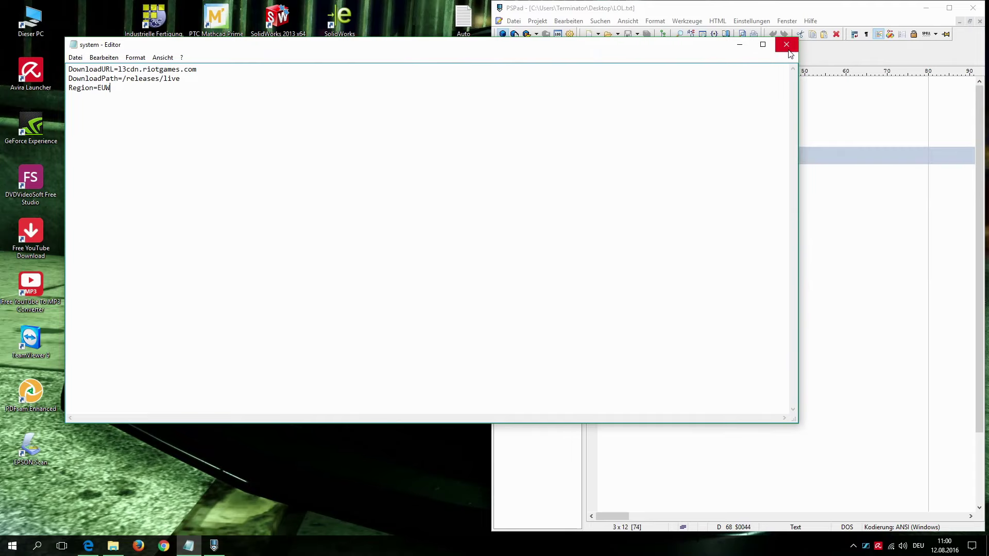
left_click(75, 57)
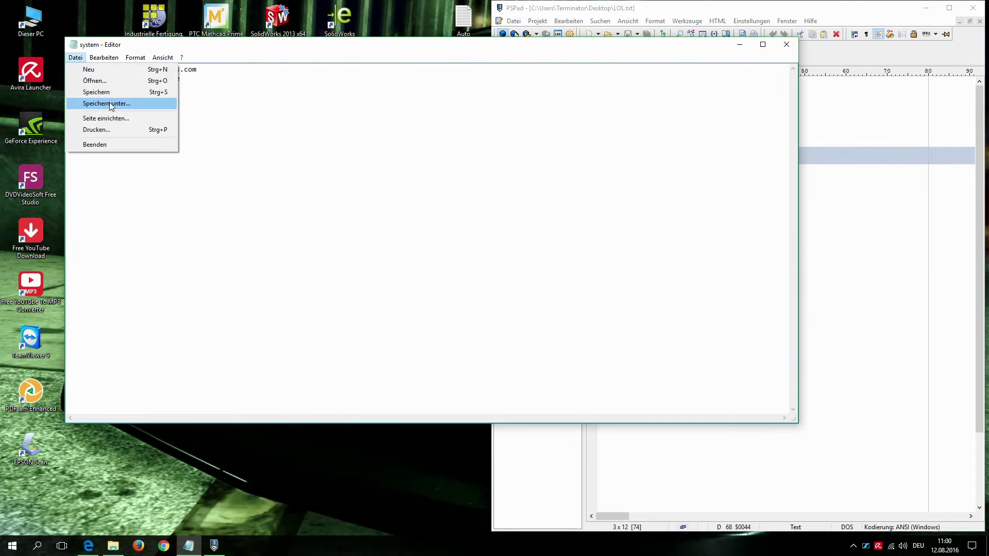
left_click(98, 90)
left_click(787, 44)
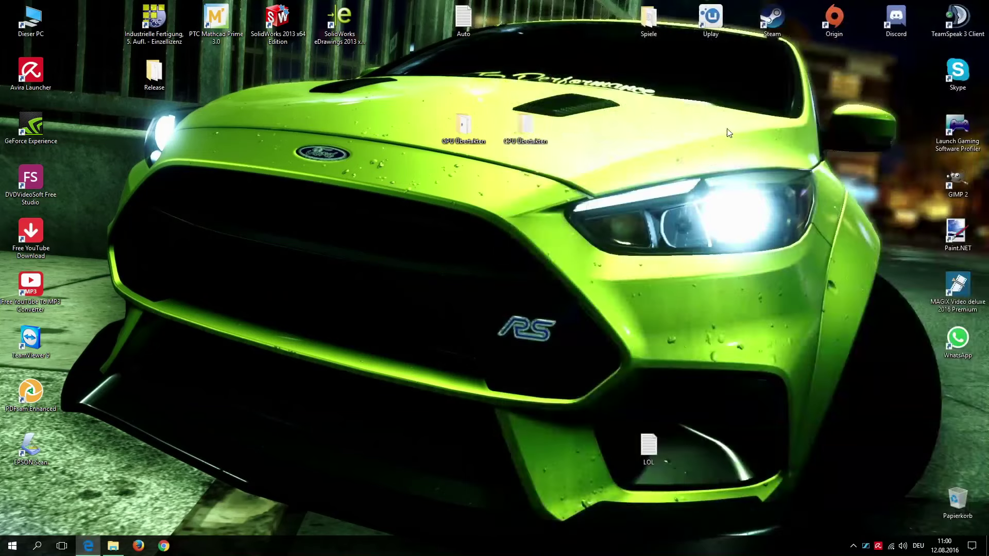
left_click(974, 8)
Start League of Legends from the desktop's Spiele folder to test the launcher, and close it along with the open folder windows.
double_click(646, 21)
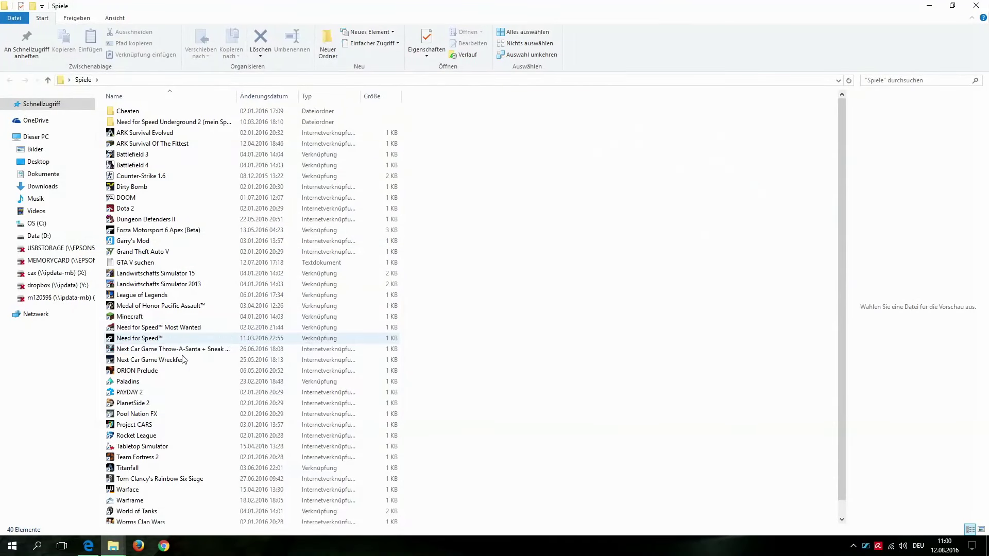
double_click(141, 298)
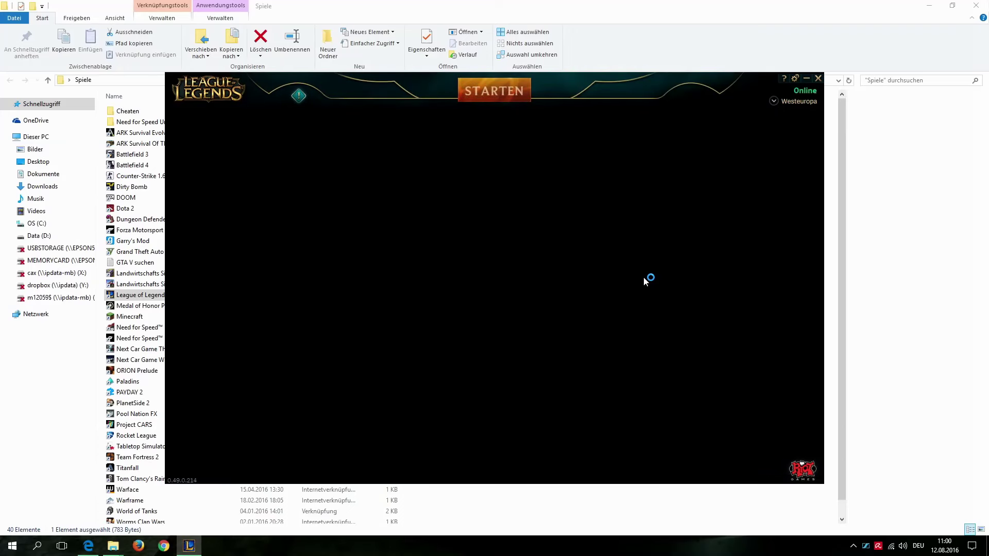
left_click(818, 78)
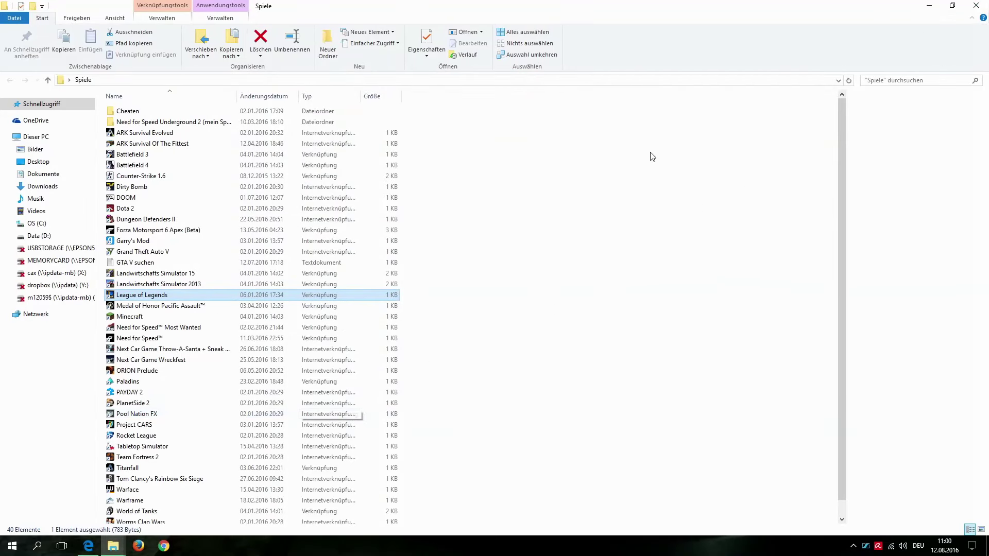
key("super+d")
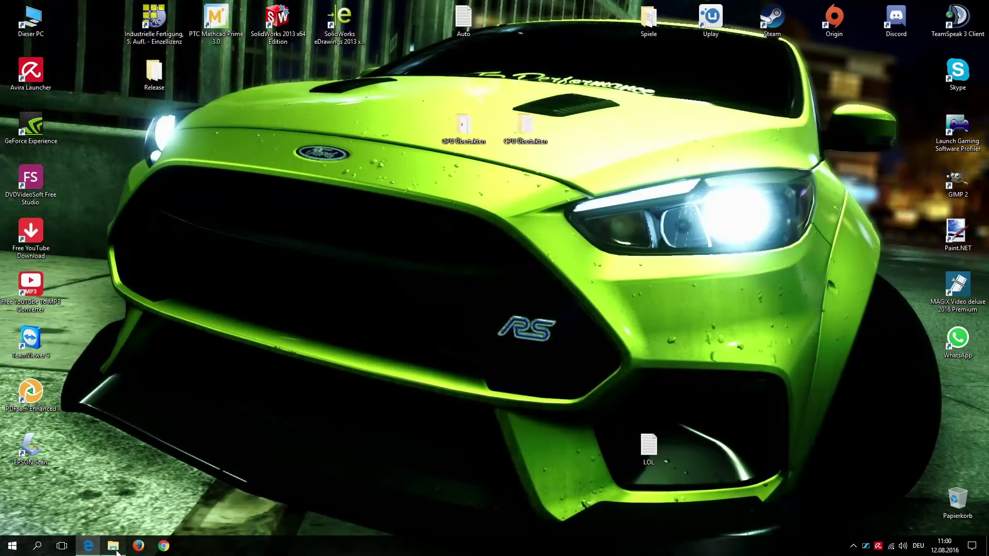
left_click(113, 545)
key("super+d")
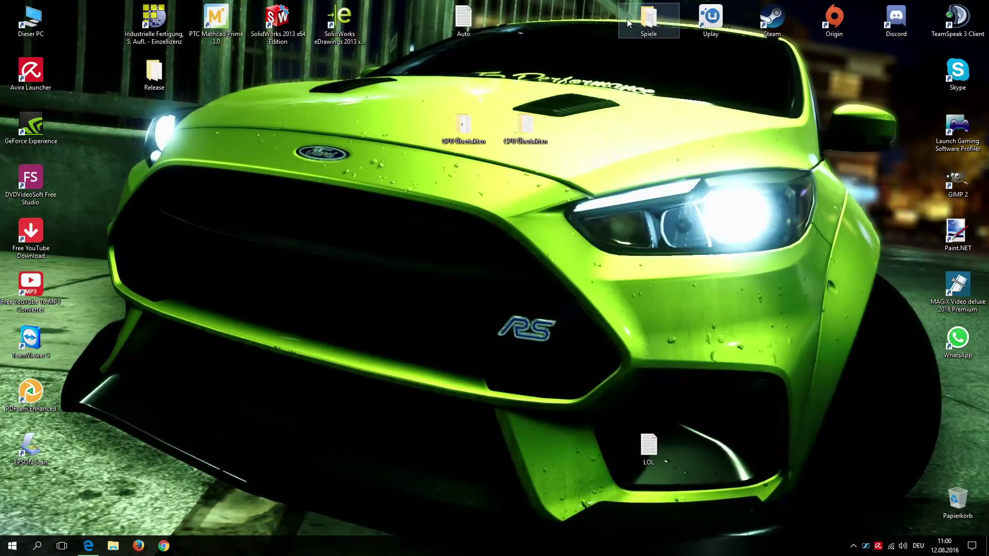
Show the compatibility settings of the League of Legends shortcut in the Spiele folder.
double_click(627, 19)
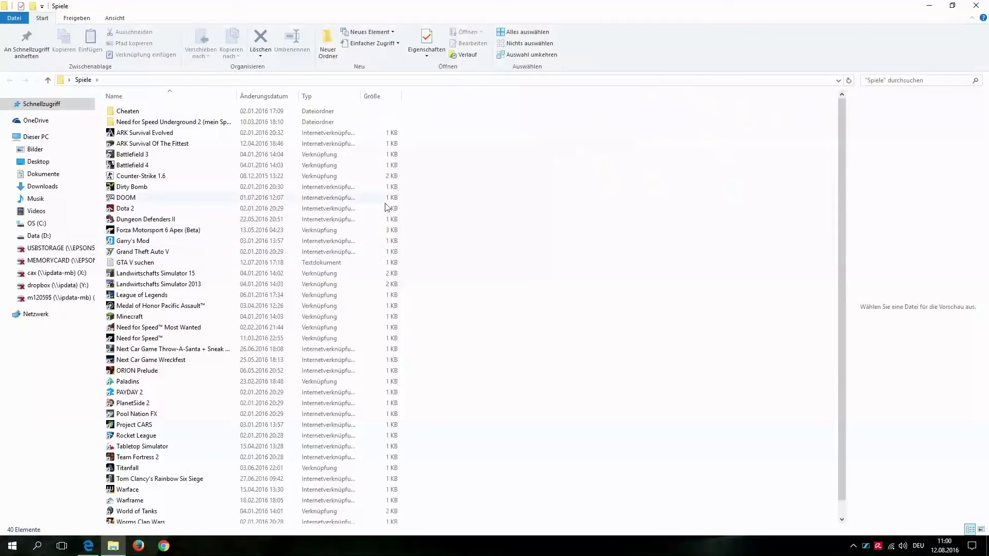
right_click(139, 297)
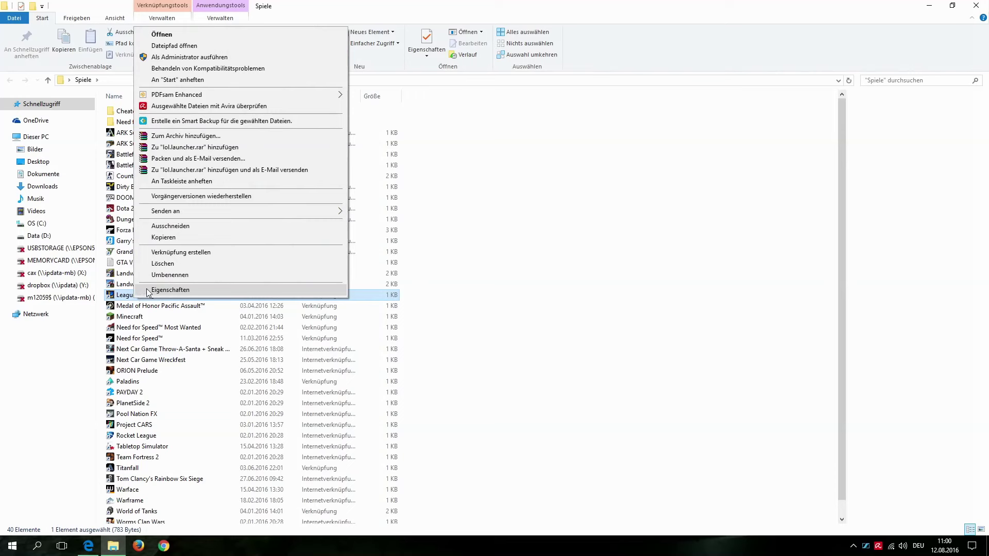
left_click(161, 290)
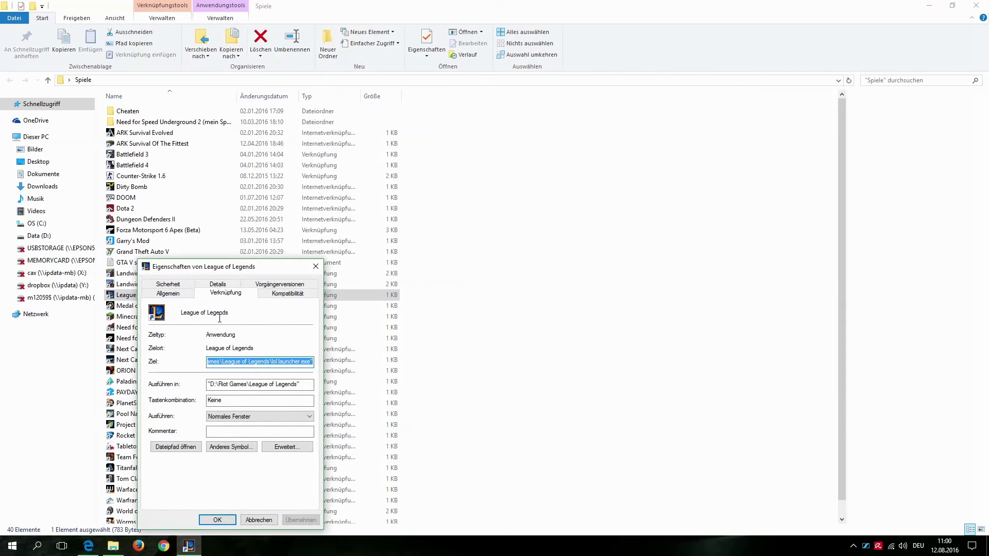
left_click(282, 297)
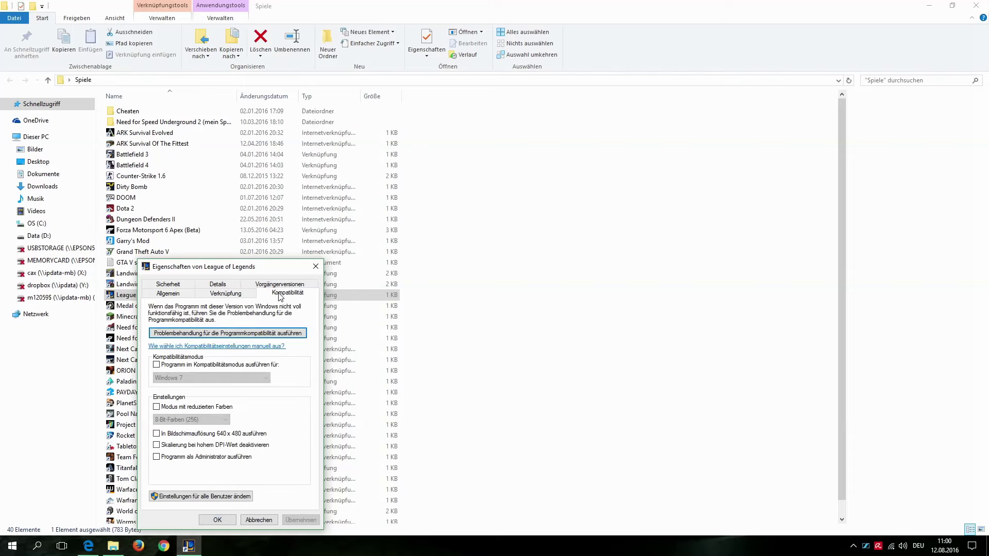
Enable compatibility mode for Windows 7 on the shortcut, apply it, and launch League of Legends.
left_click(156, 365)
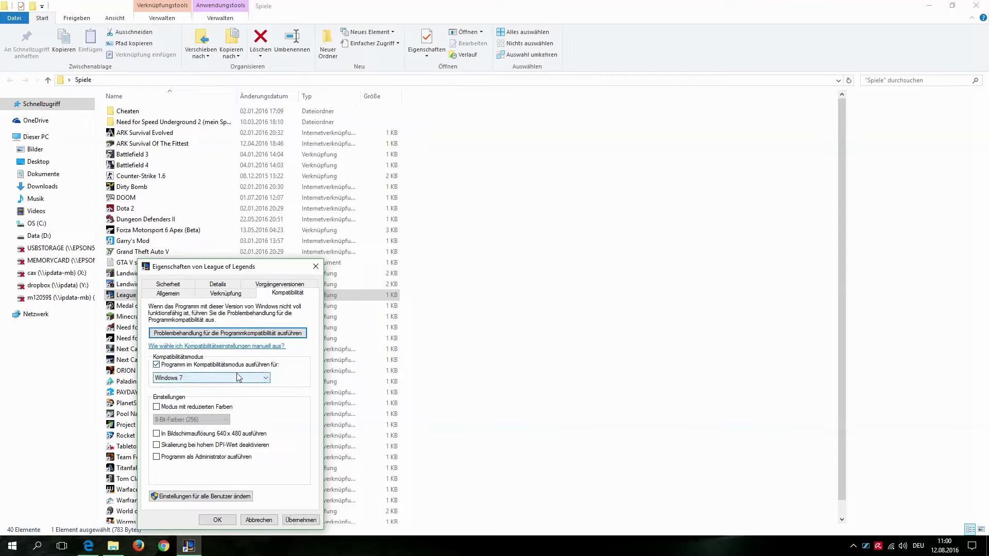
left_click(177, 376)
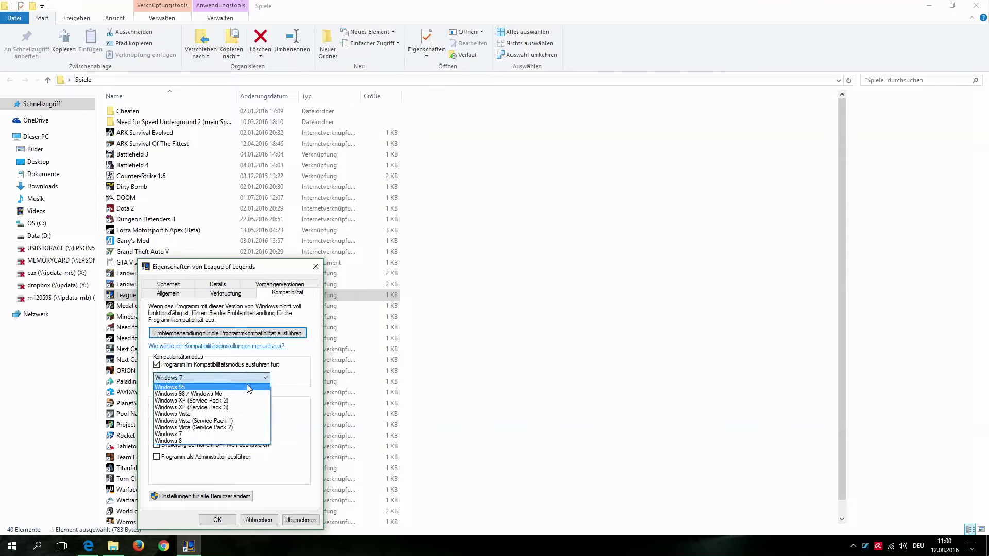
left_click(198, 435)
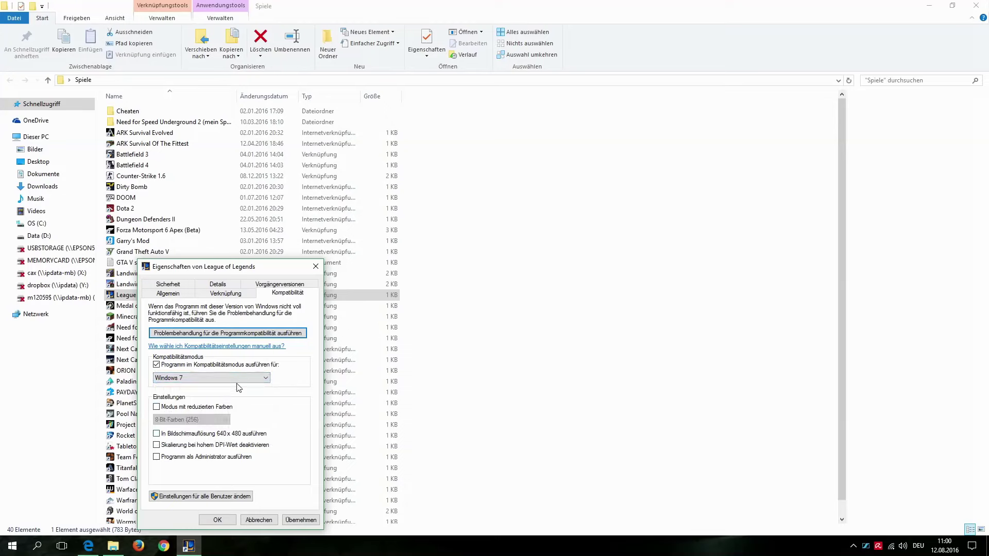
left_click(301, 520)
left_click(217, 520)
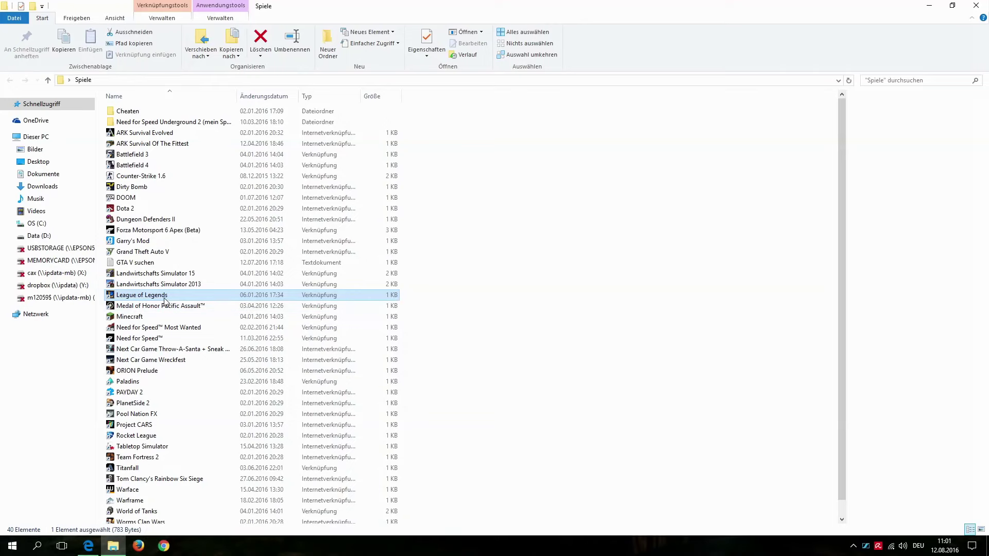
double_click(165, 299)
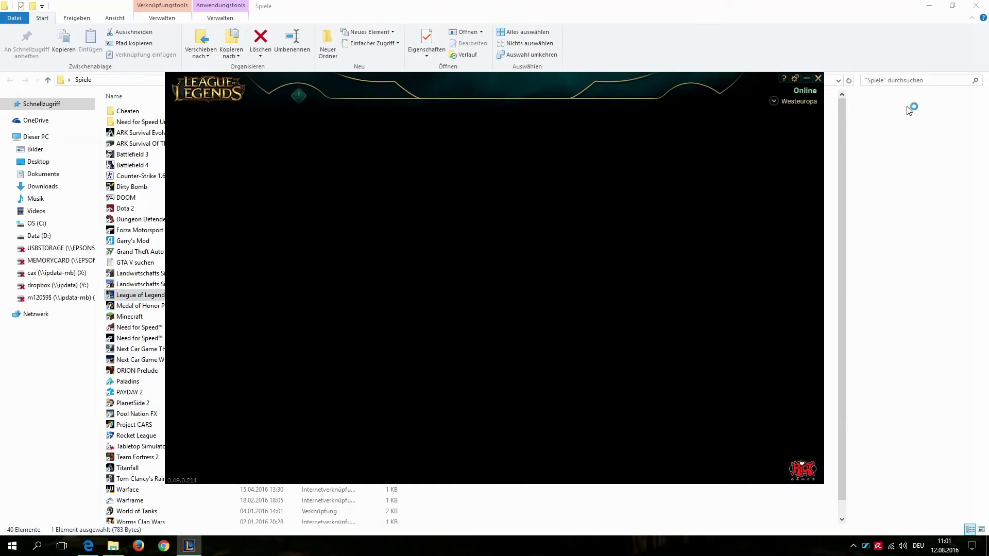
Close the running launcher and restart League of Legends from its shortcut as administrator, allowing it to make changes to the device.
left_click(819, 78)
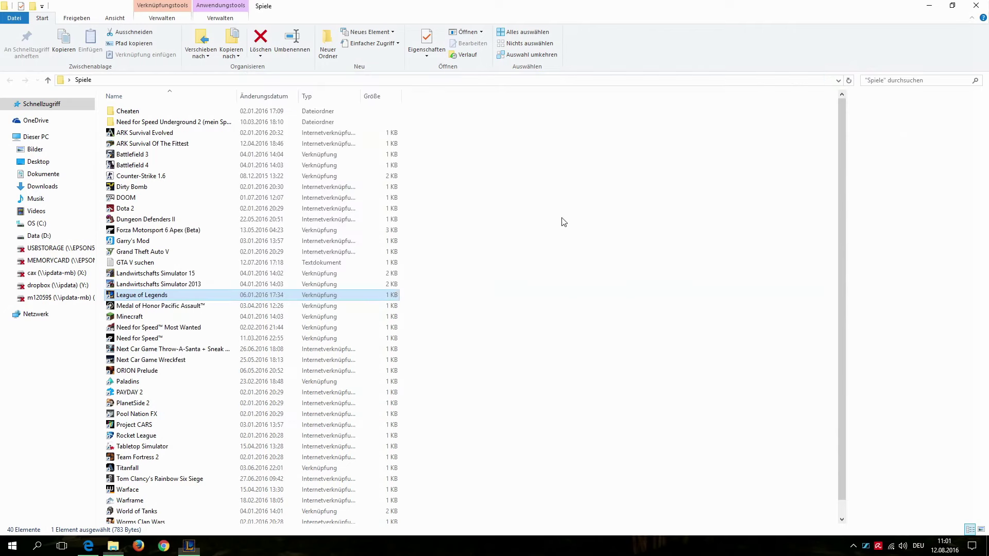
right_click(140, 297)
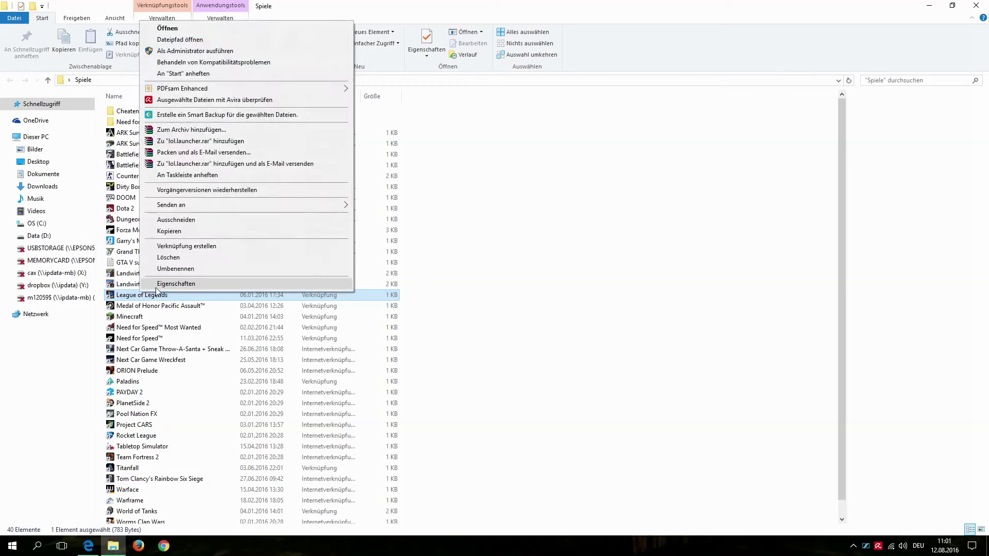
left_click(222, 50)
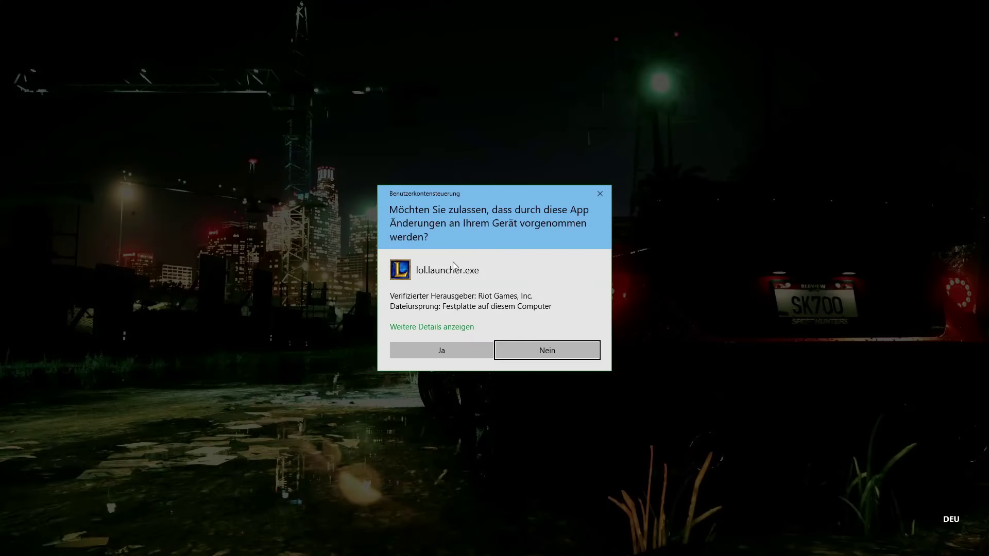
left_click(448, 348)
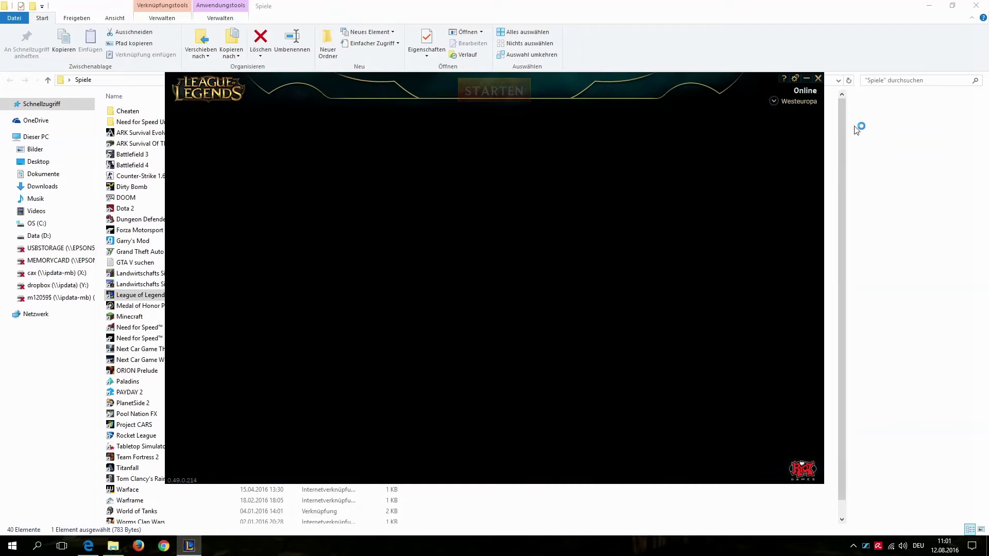
Close the League of Legends launcher and dismiss the program compatibility assistant without starting troubleshooting.
left_click(817, 78)
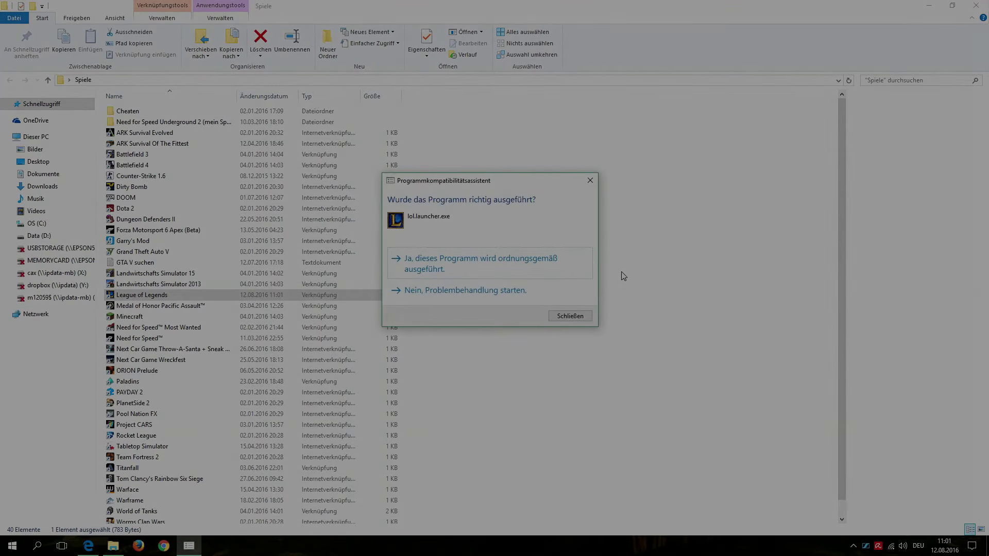
left_click(571, 316)
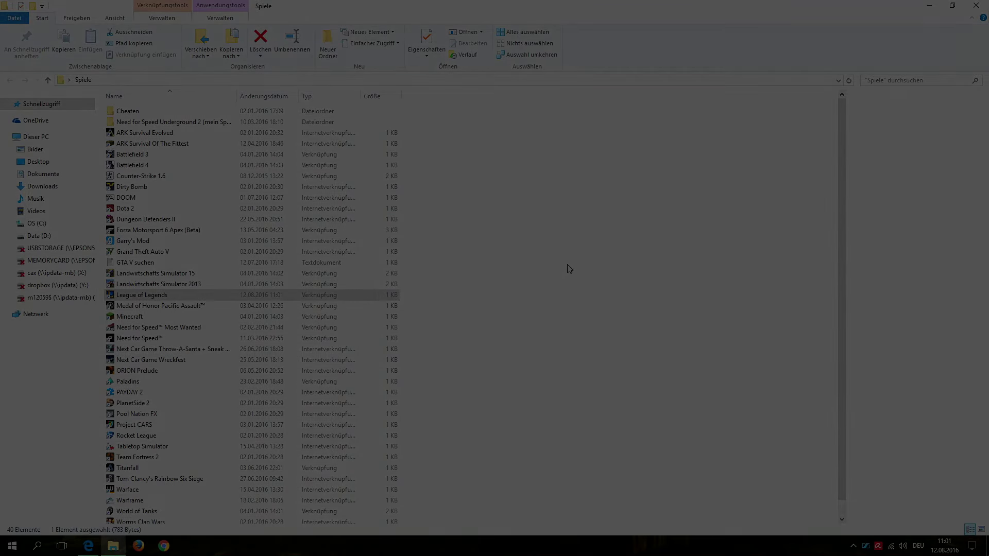